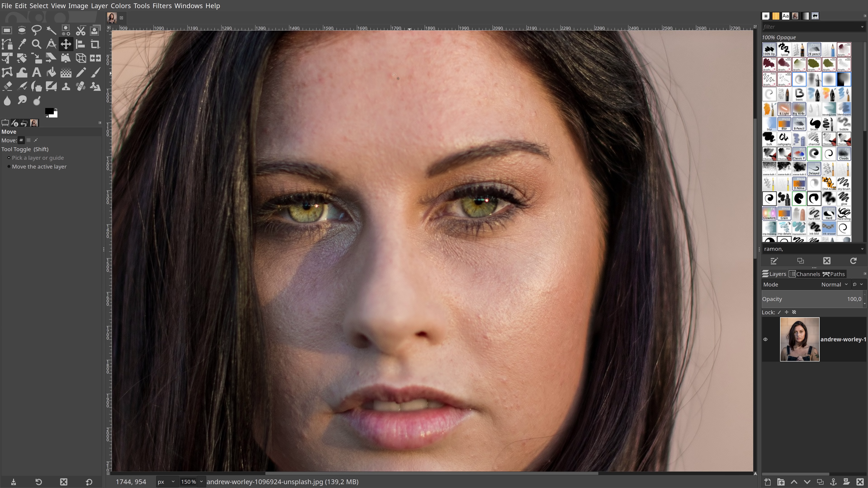
Apply Noise Reduction to the portrait and view its 3646 × 4096 pixel image properties.
scroll(362, 267, "down", 3)
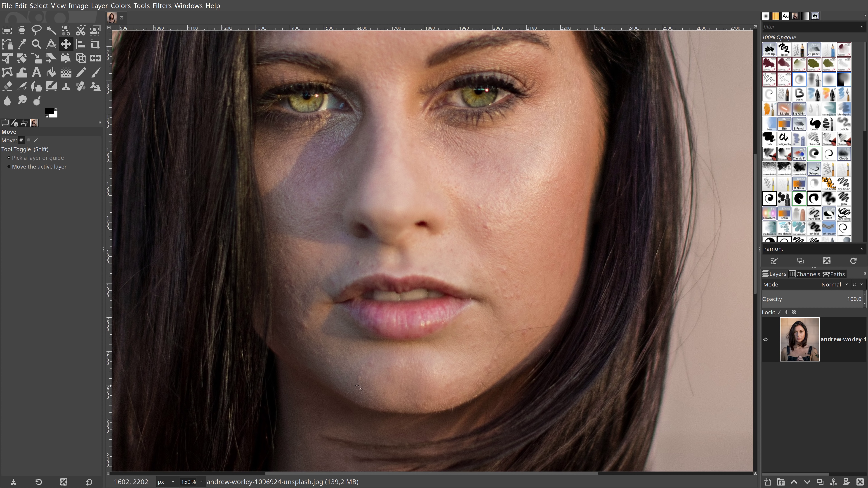
left_click(164, 7)
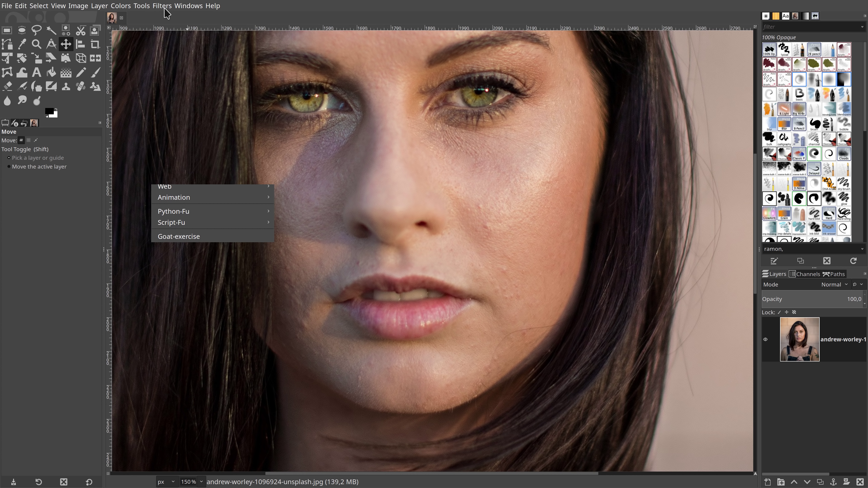
mouse_move(171, 64)
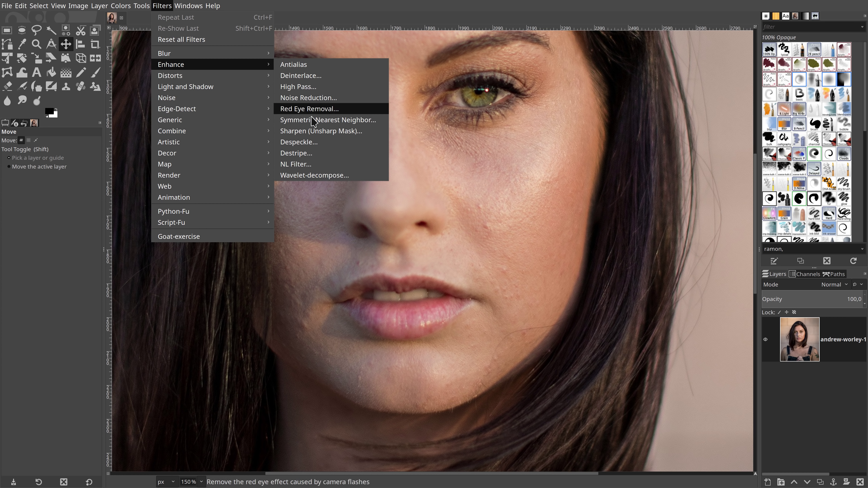
left_click(321, 98)
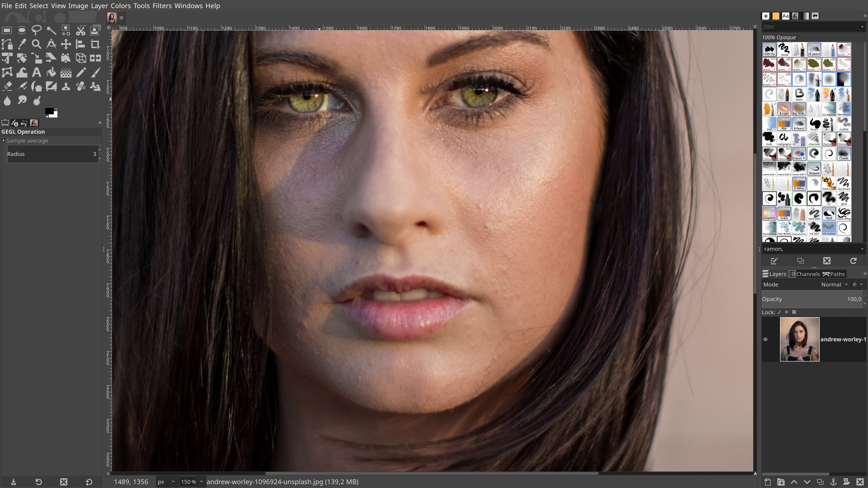
left_click(686, 124)
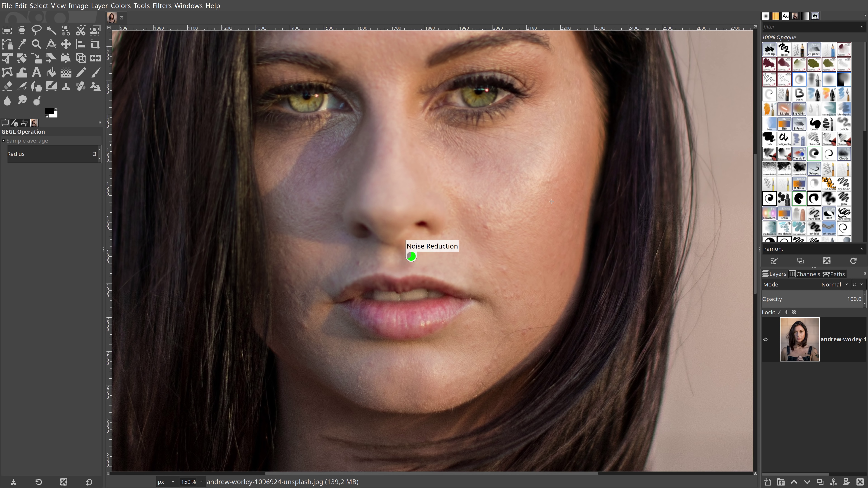
key("alt+Return")
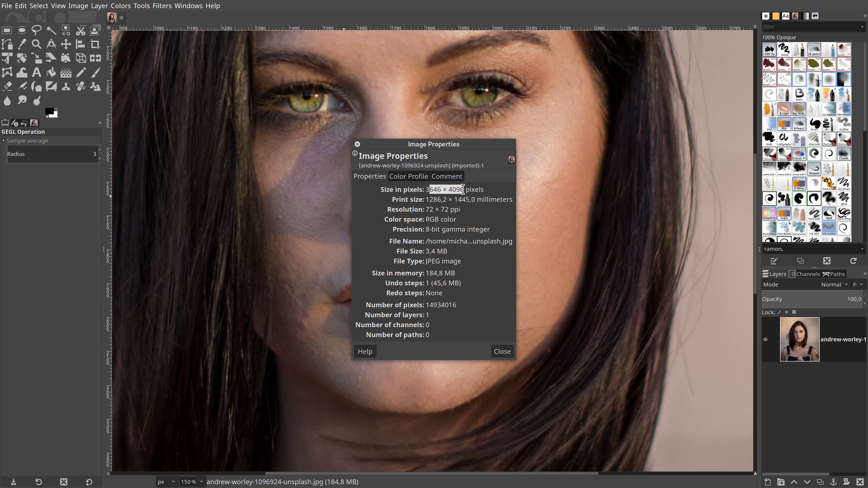
Select the 3646 × 4096 size, close Image Properties and duplicate the portrait layer.
left_click(478, 188)
left_click_drag(479, 189, 425, 189)
left_click(502, 352)
key("shift+ctrl+d")
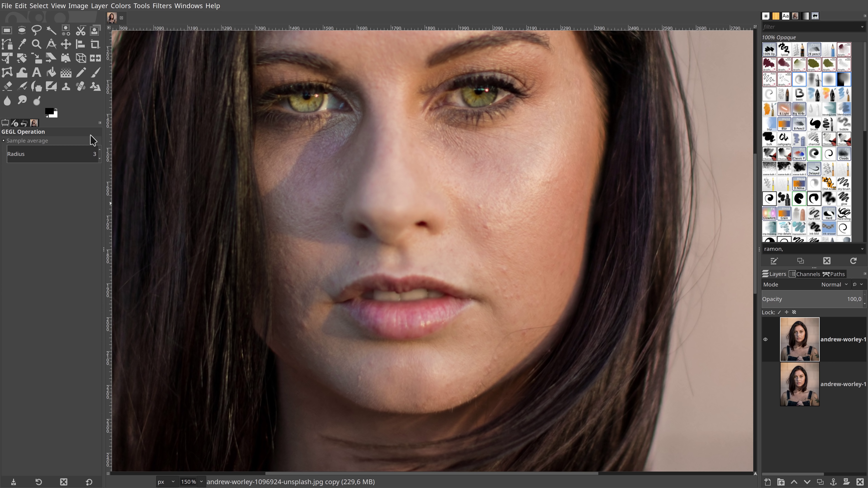
Set up the Heal tool with hardness 0 and Smooth stroke enabled.
left_click(81, 87)
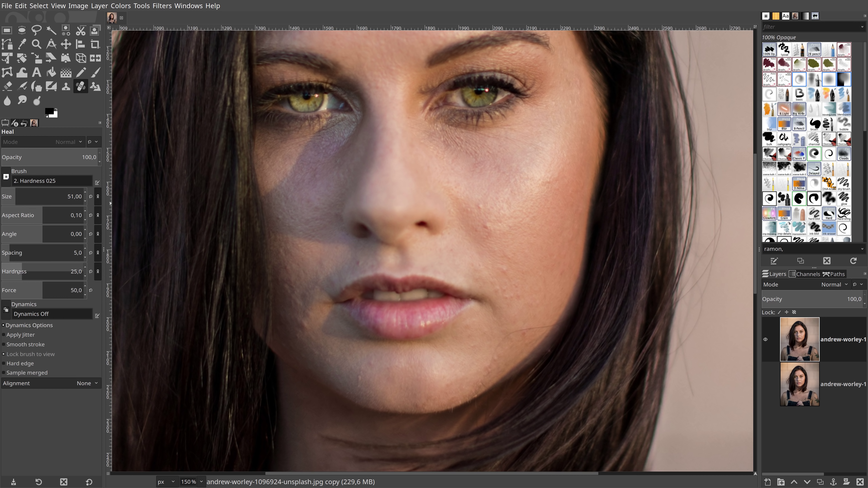
left_click_drag(17, 272, 2, 272)
left_click(3, 344)
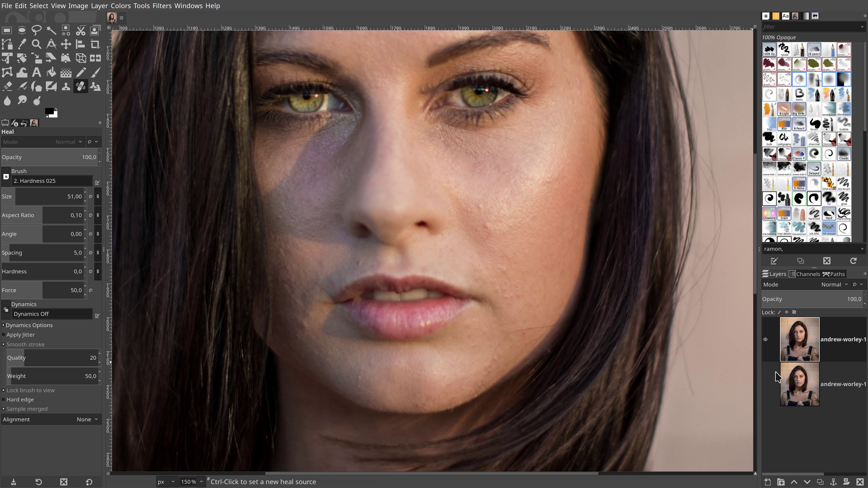
Add a new transparent layer named 'Layer'.
left_click(768, 482)
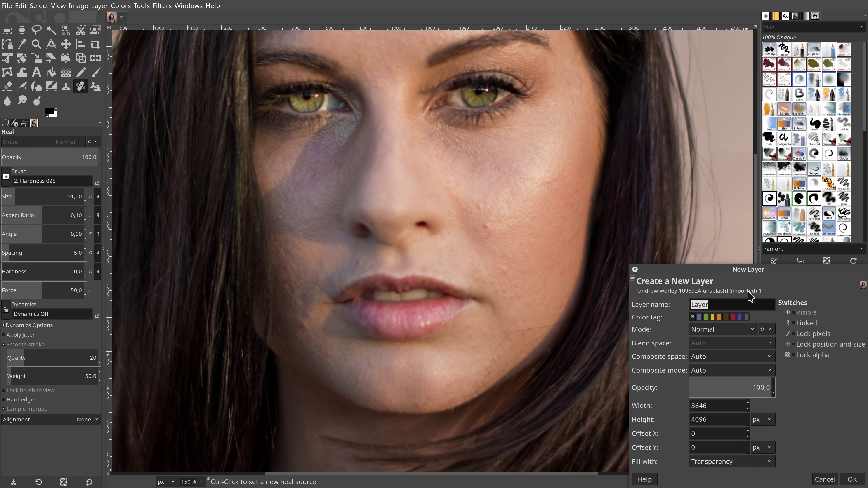
left_click_drag(749, 266, 456, 165)
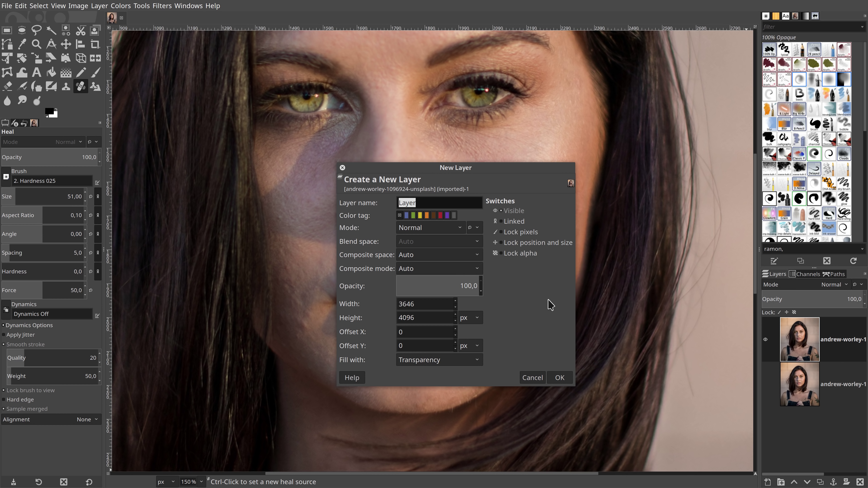
left_click(440, 204)
left_click(560, 378)
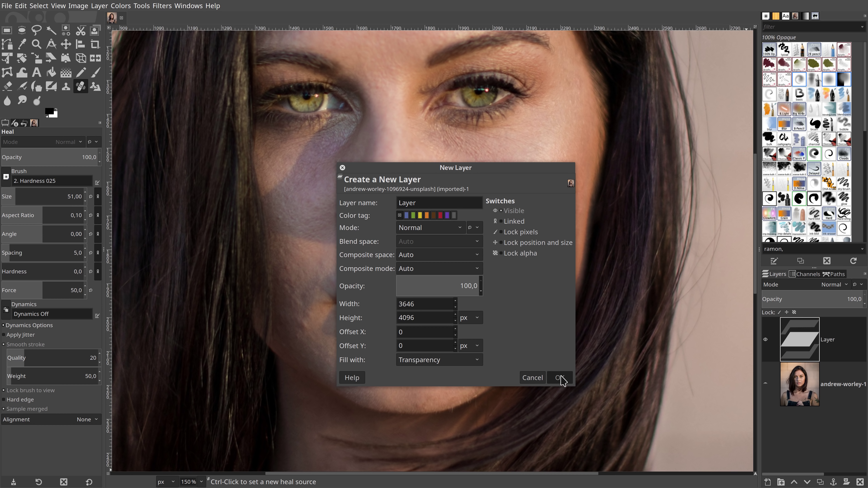
Heal blemishes on the face skin, enlarging the heal brush from 55 to 65.
left_click(841, 384)
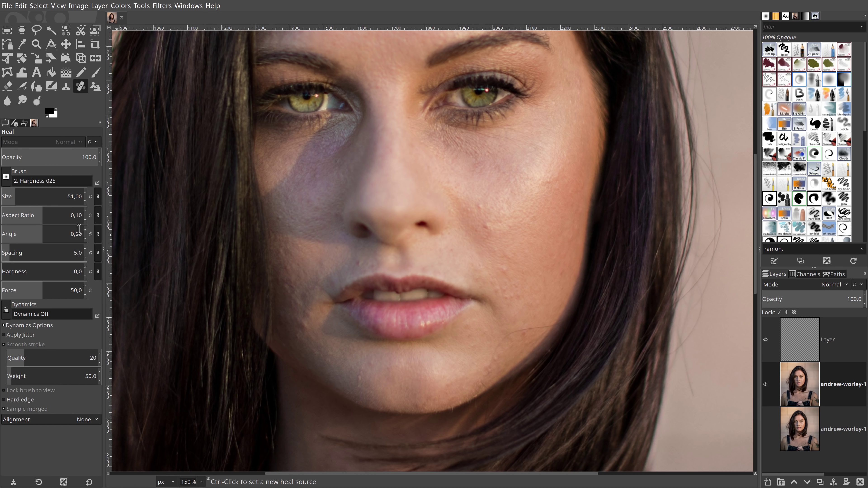
left_click_drag(27, 193, 154, 220)
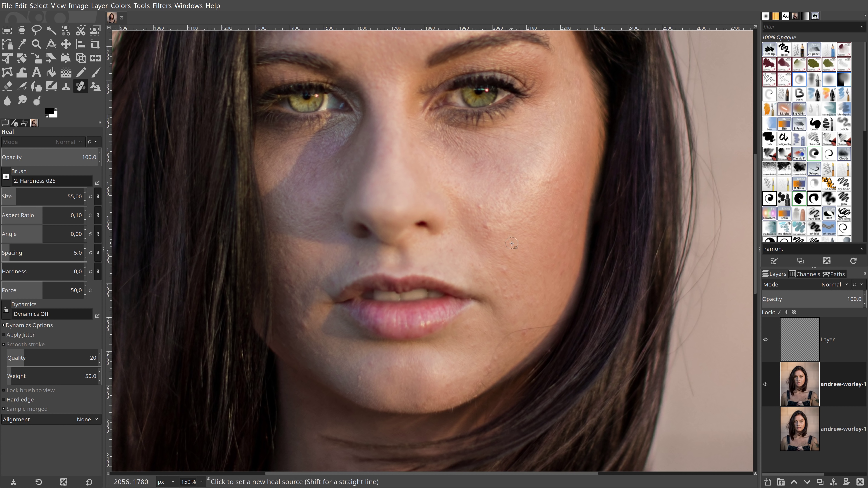
left_click(810, 352)
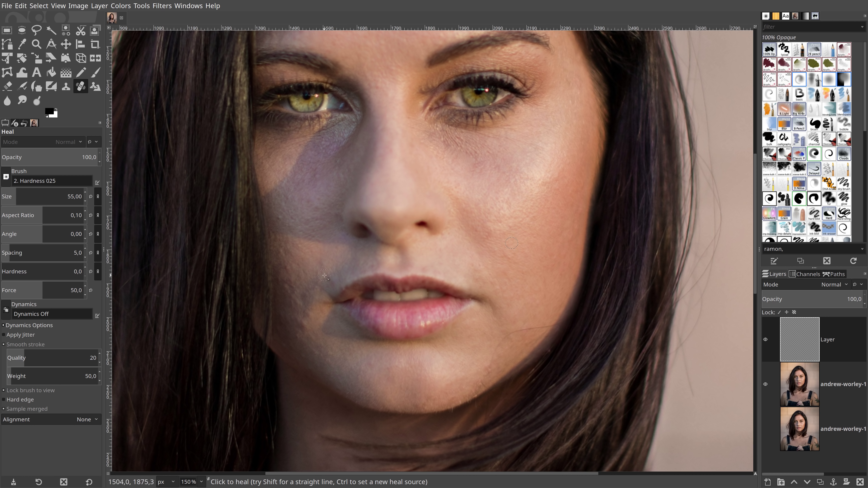
left_click(325, 259, "ctrl")
scroll(52, 196, "up", 6)
scroll(322, 173, "up", 5)
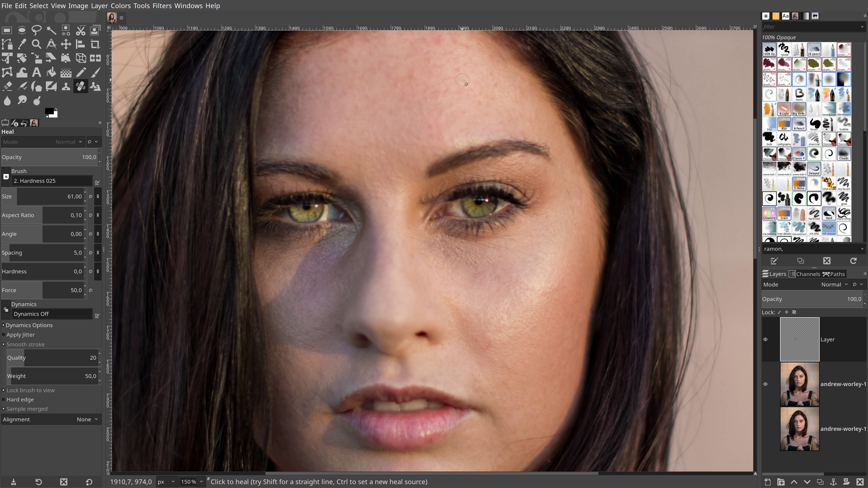
scroll(296, 248, "up", 5)
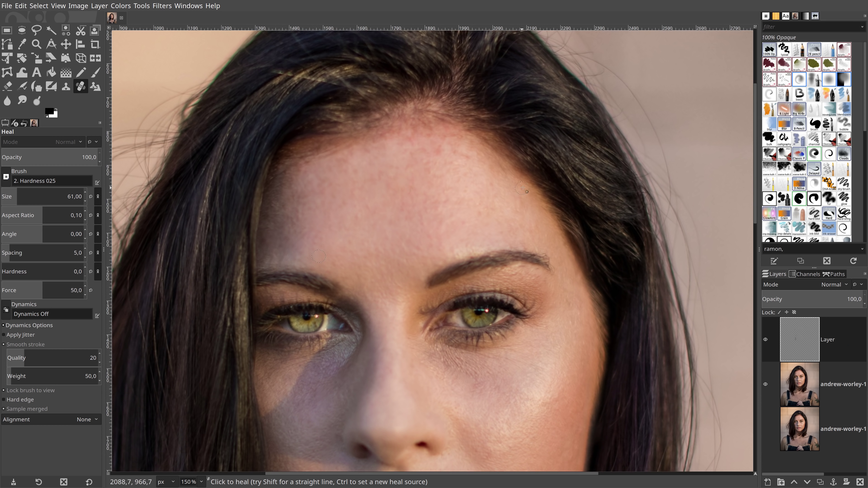
scroll(571, 334, "down", 5)
key("shift+ctrl+j")
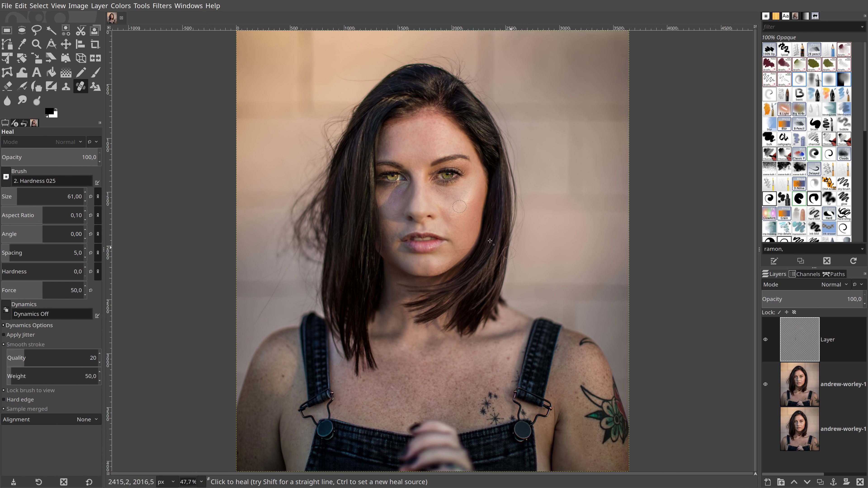
key("Page_Down")
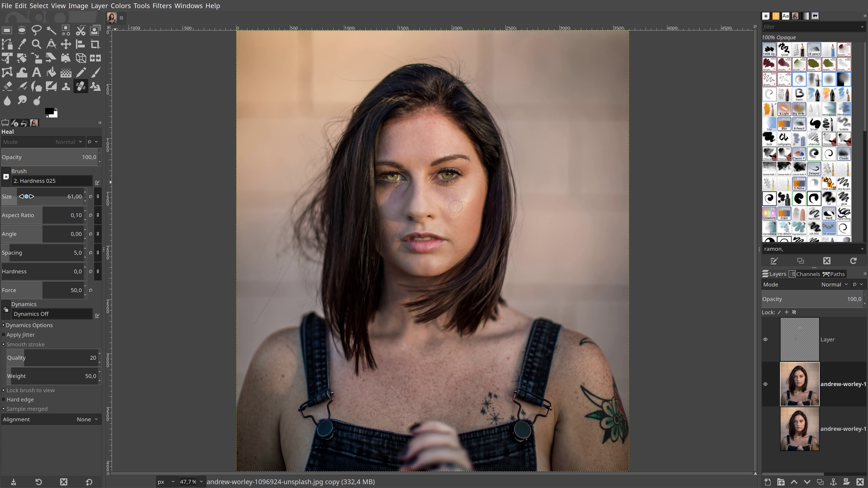
key("bracketright")
key("bracketright")
key("bracketright")
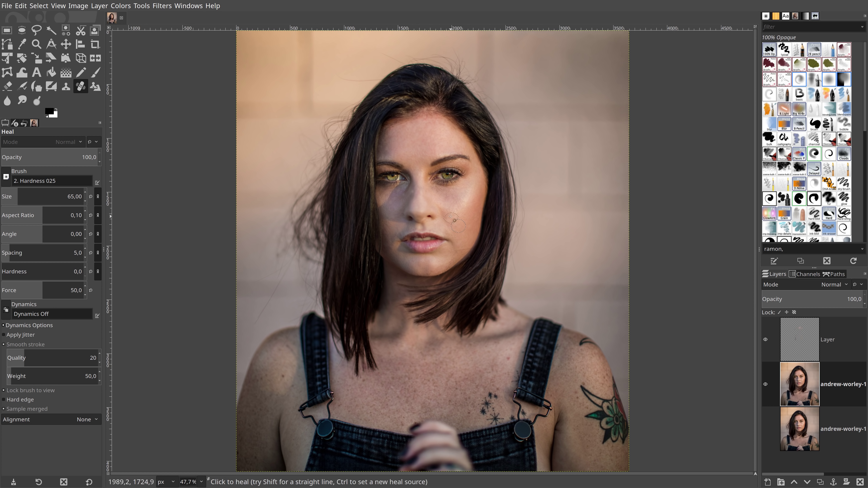
key("Page_Up")
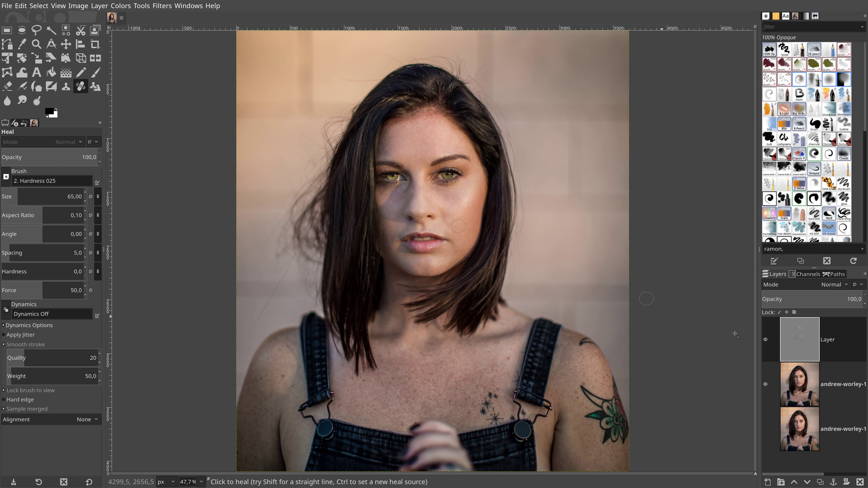
Lower the transparent Layer's opacity and zoom to 200% on the mouth and chin.
left_click(67, 46)
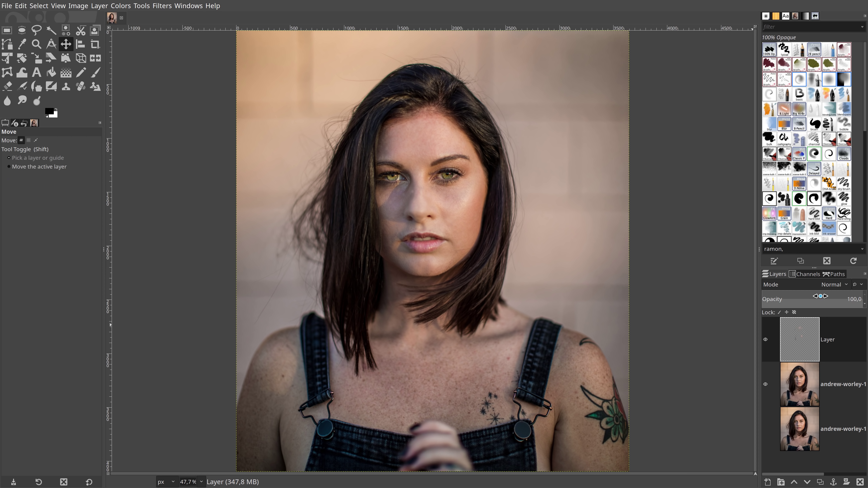
mouse_move(817, 301)
left_mouse_down()
mouse_move(763, 306)
mouse_move(867, 313)
mouse_move(678, 314)
left_mouse_up()
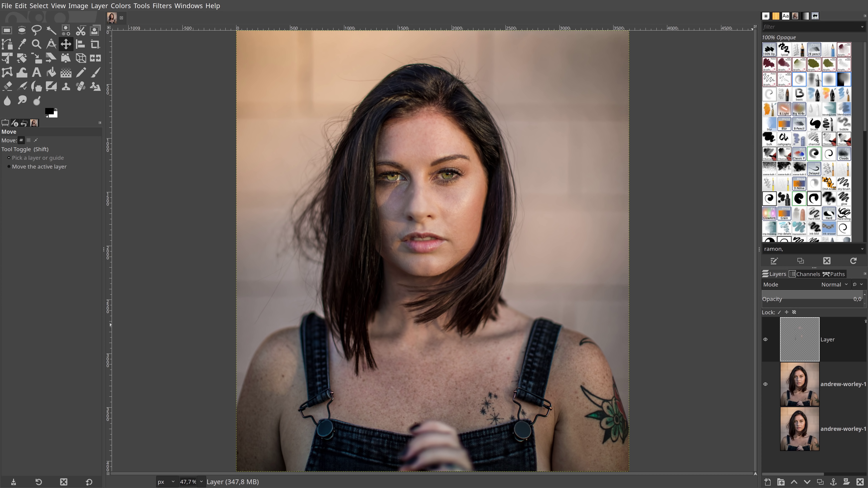
key("1")
key("2")
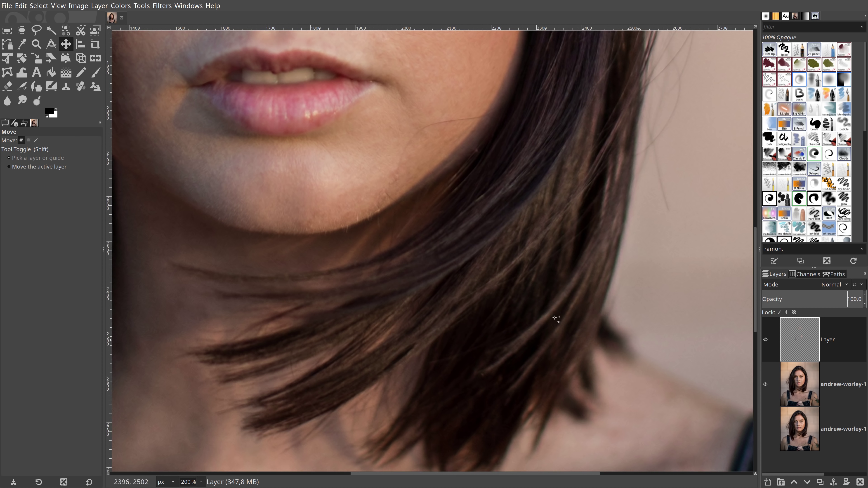
Pan the zoomed view, then make the top layer visible and fit the whole portrait.
scroll(510, 475, "left", 1)
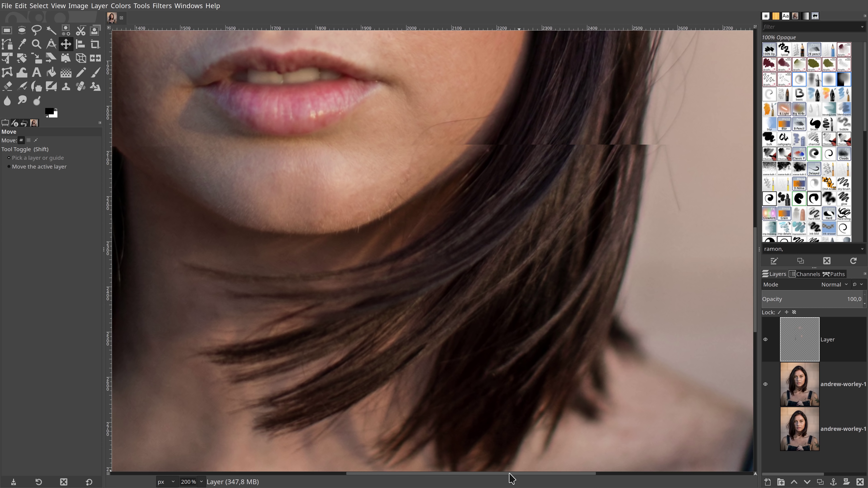
left_click_drag(510, 475, 477, 474)
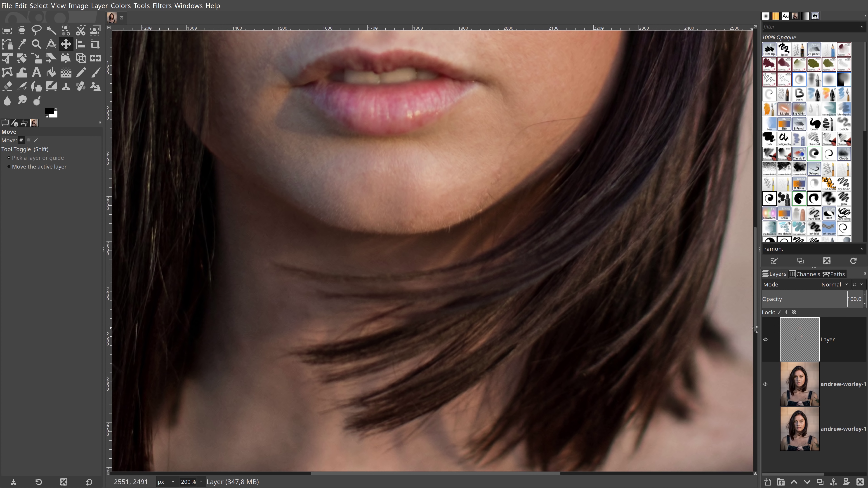
left_click_drag(755, 329, 762, 250)
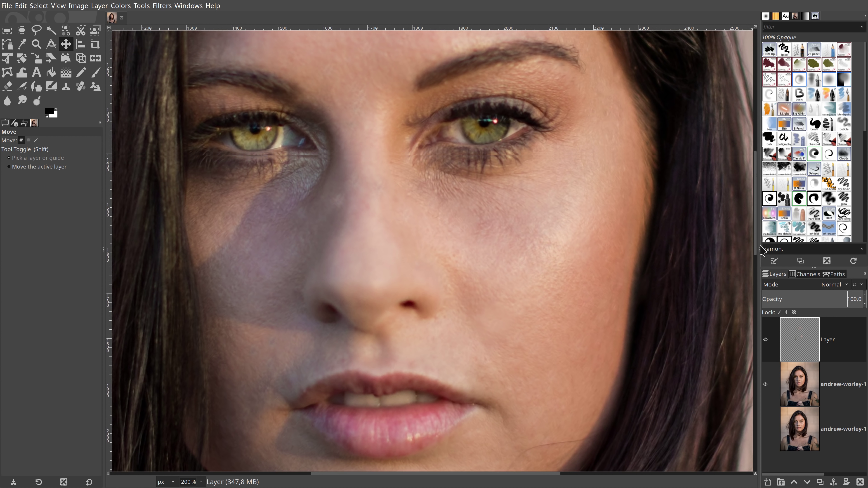
left_click(767, 341)
key("shift+ctrl+j")
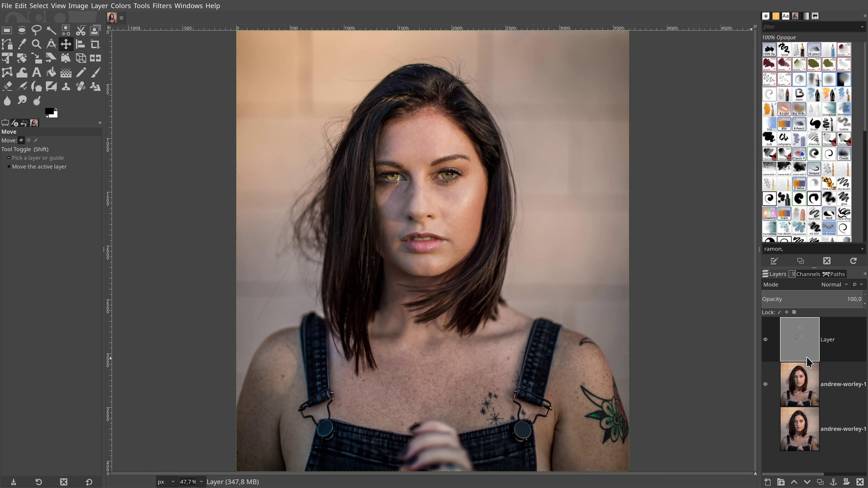
Apply a 5.50 Gaussian blur and merge the top transparent layer down into the portrait copy.
left_click(161, 7)
mouse_move(204, 75)
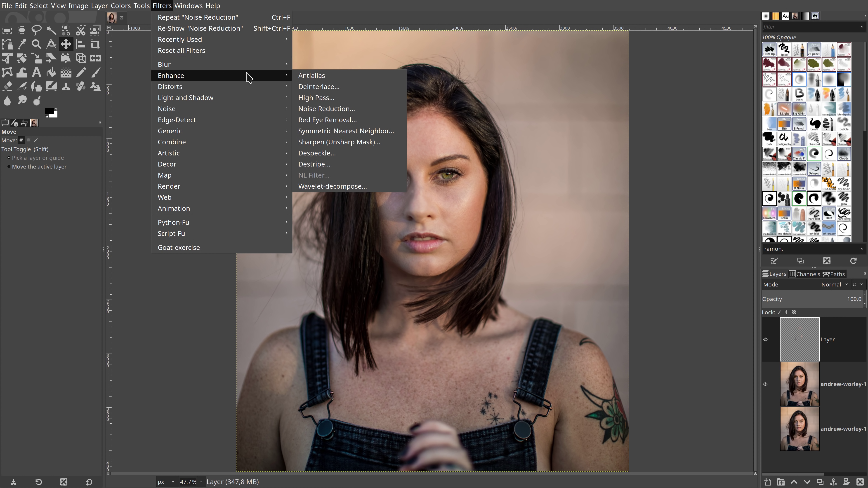
left_click(345, 64)
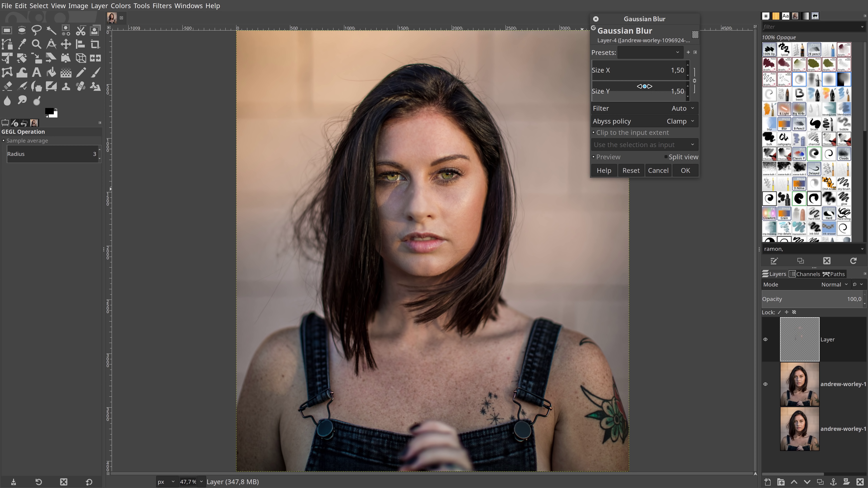
scroll(640, 71, "up", 1)
scroll(640, 71, "up", 3)
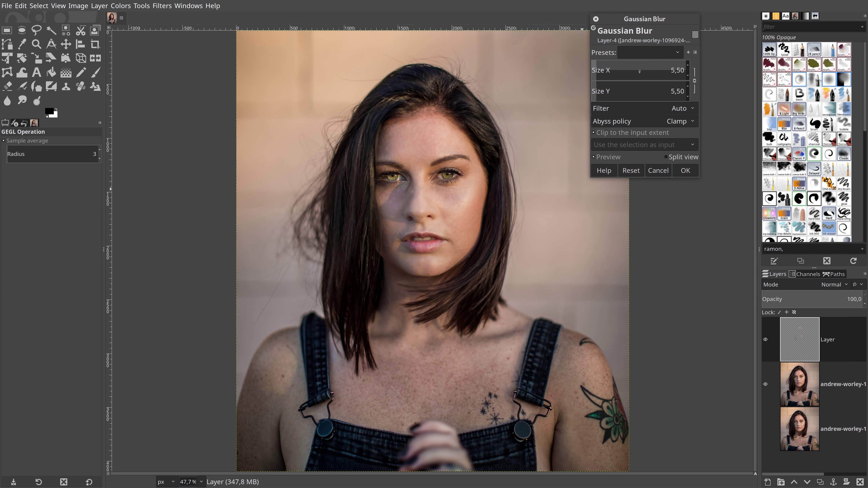
left_click(685, 170)
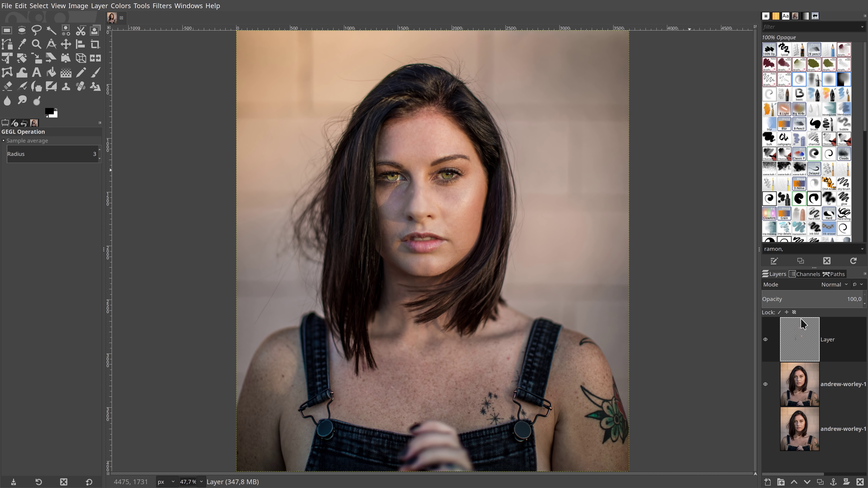
right_click(810, 351)
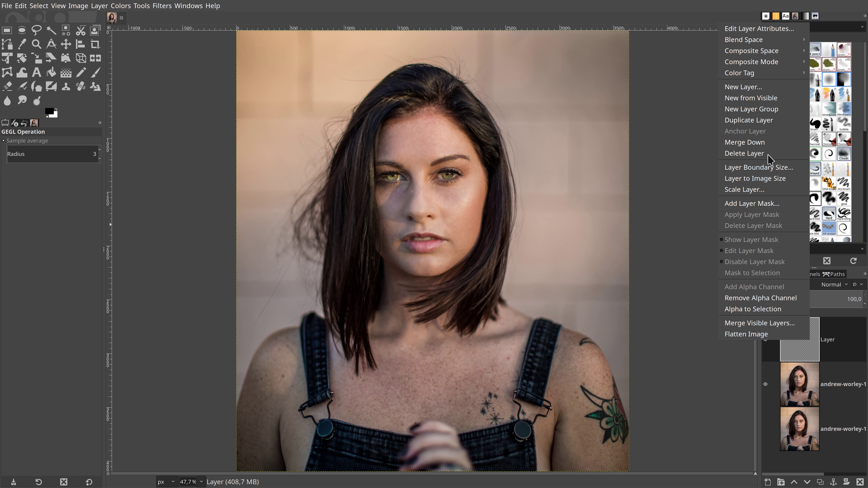
left_click(746, 143)
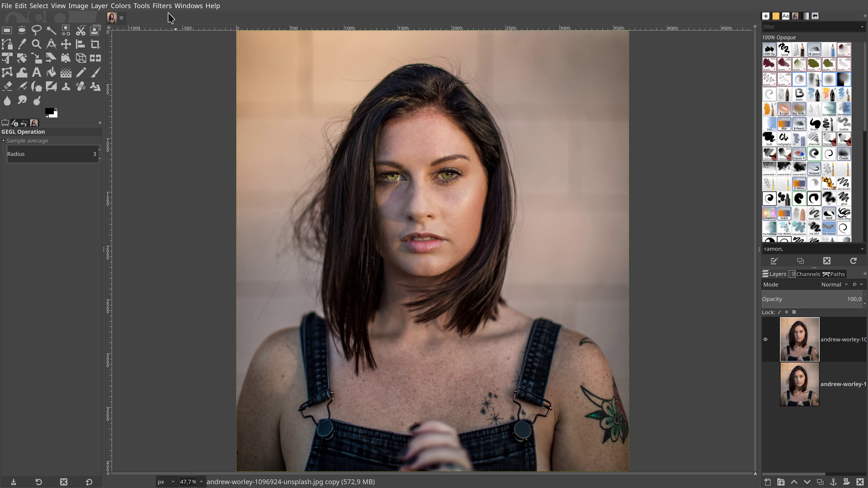
Sharpen the merged layer with Unsharp Mask (radius 3, amount 0.5) and show the bottom layer.
left_click(163, 5)
mouse_move(171, 75)
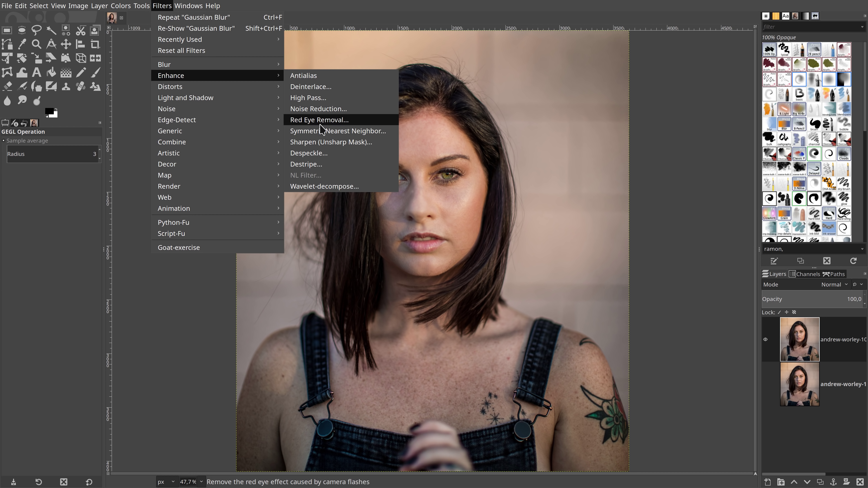
left_click(325, 142)
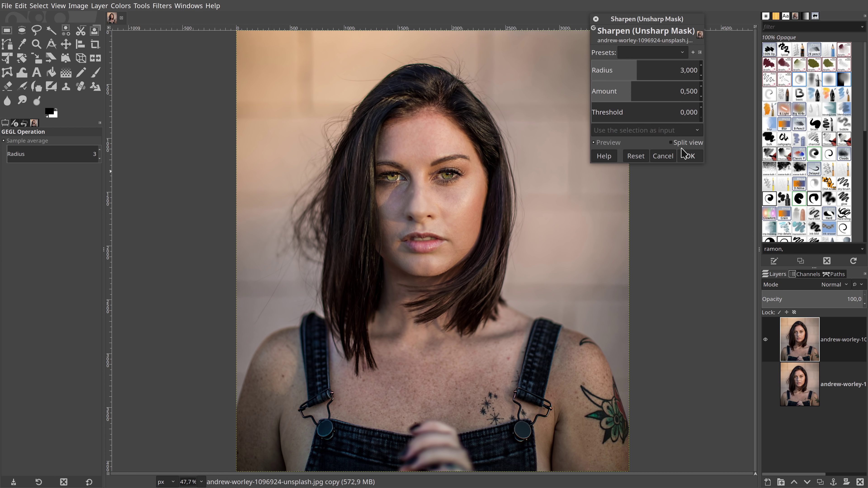
left_click(689, 157)
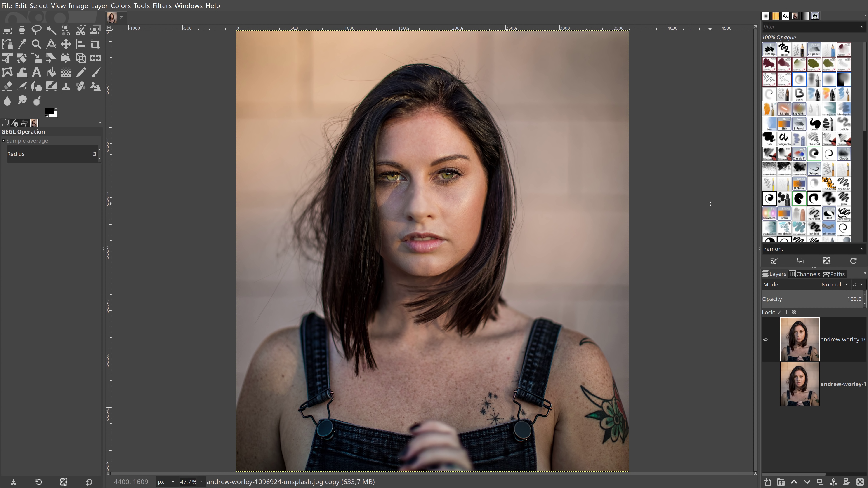
left_click(765, 384)
Toggle layer visibility to compare the sharpened layer against the original.
left_click(765, 340)
left_click(765, 340)
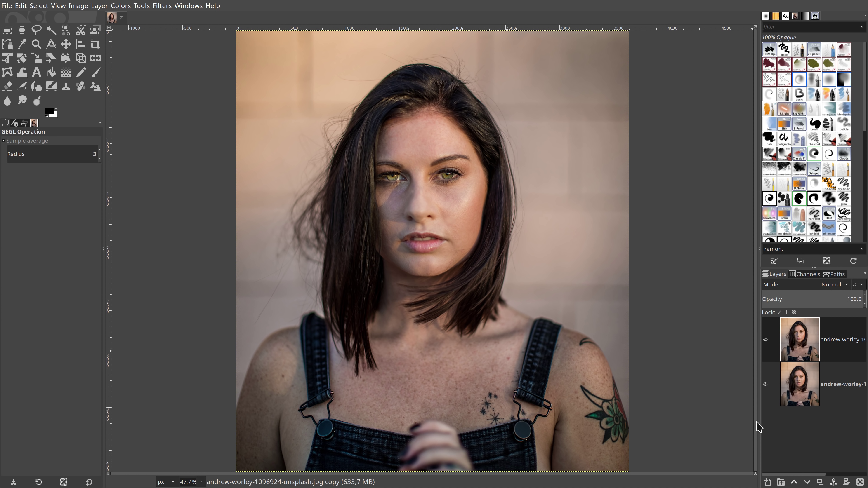
left_click(765, 384)
Duplicate the sharpened layer twice, hide the topmost copy and select the second copy.
left_click(820, 483)
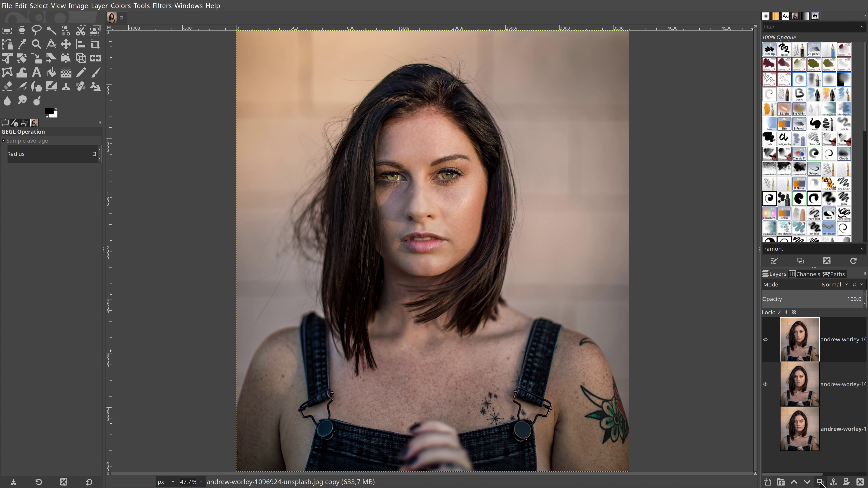
left_click(821, 483)
left_click(766, 340)
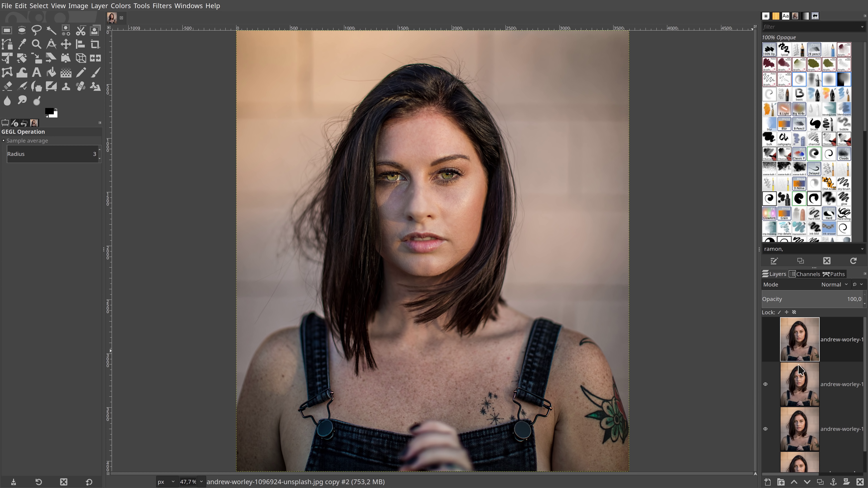
left_click(803, 387)
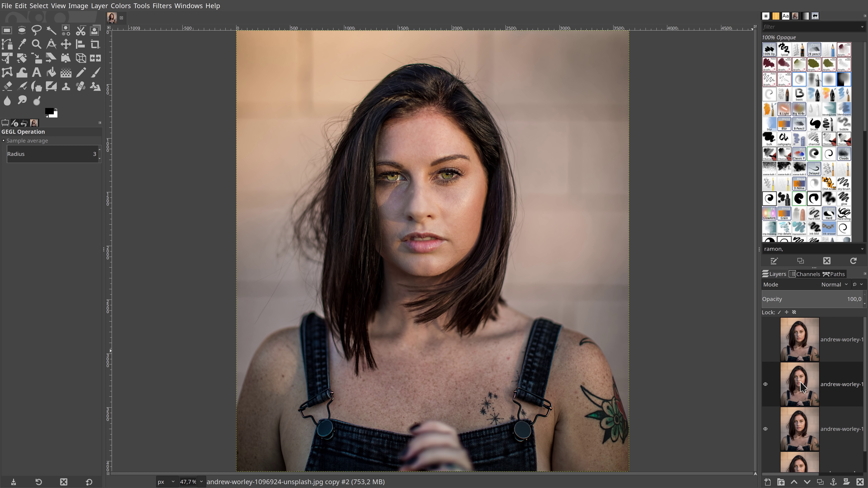
Give the second copy a 12.00 Gaussian blur and make the topmost copy visible again.
left_click(162, 5)
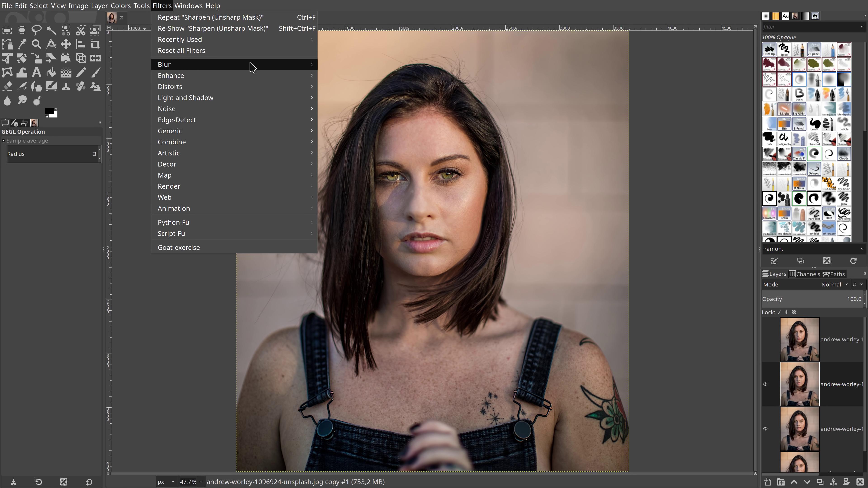
mouse_move(204, 65)
left_click(332, 69)
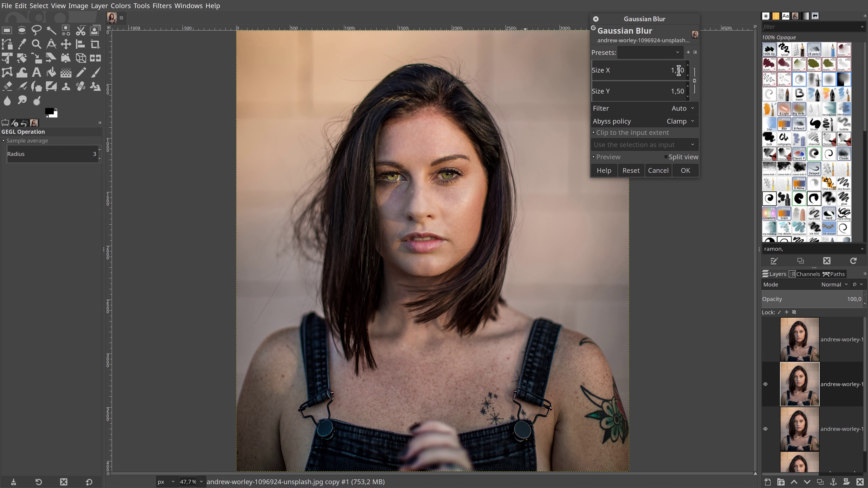
triple_click(680, 70)
type("12")
key("Return")
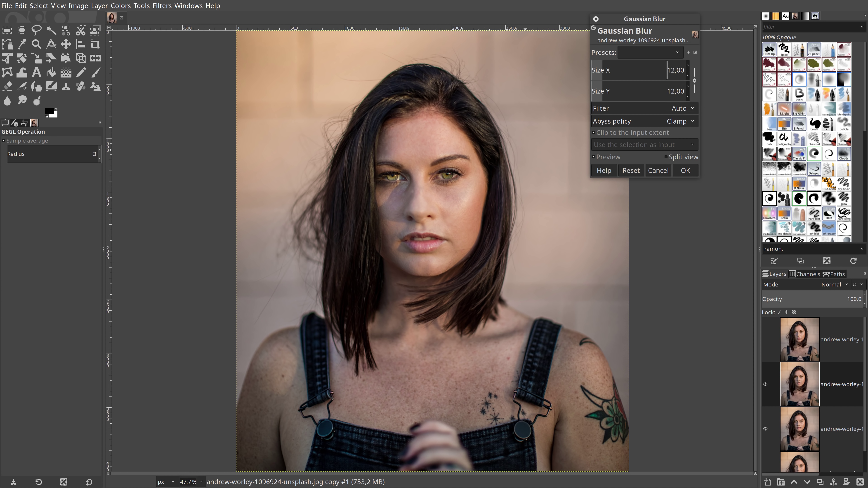
left_click(686, 171)
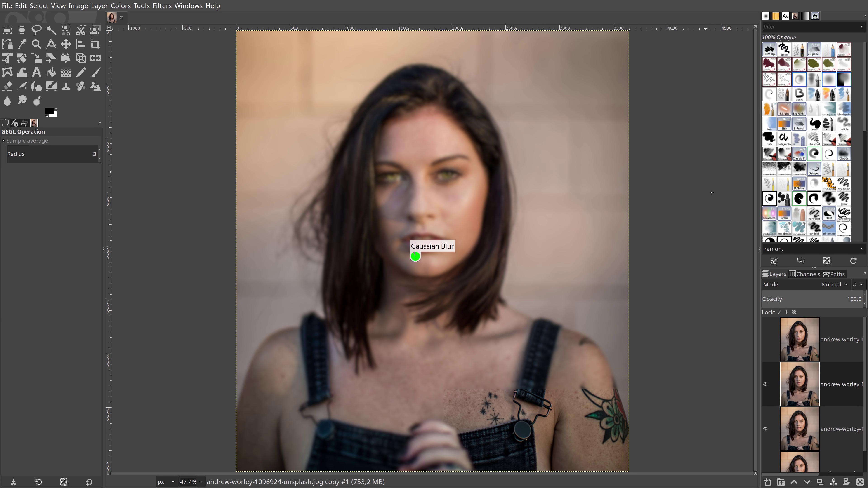
left_click(783, 350)
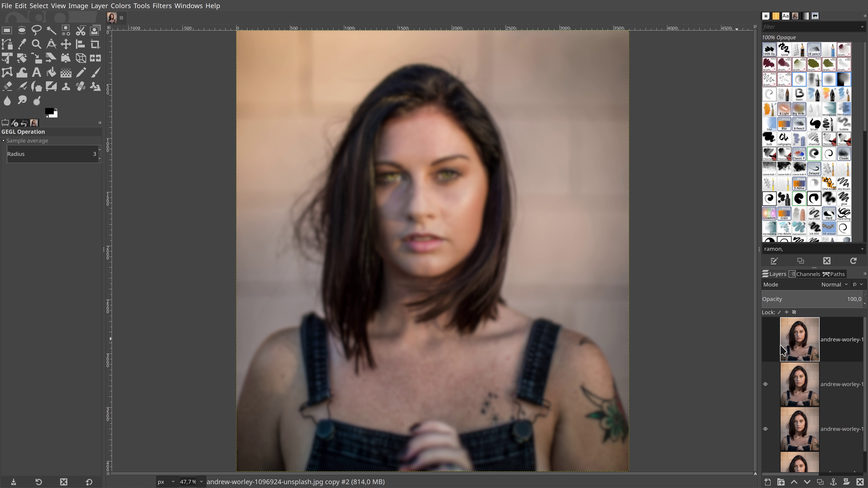
left_click(765, 340)
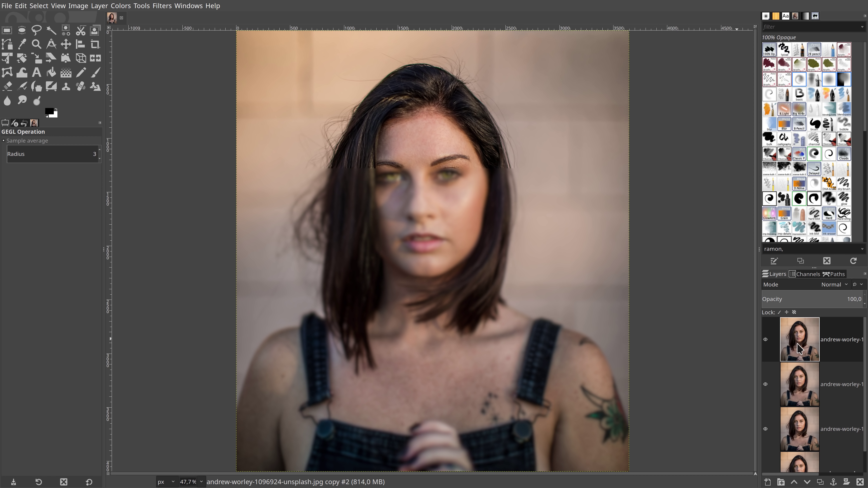
Lower the top layer's contrast to -50 with Brightness-Contrast.
left_click(122, 6)
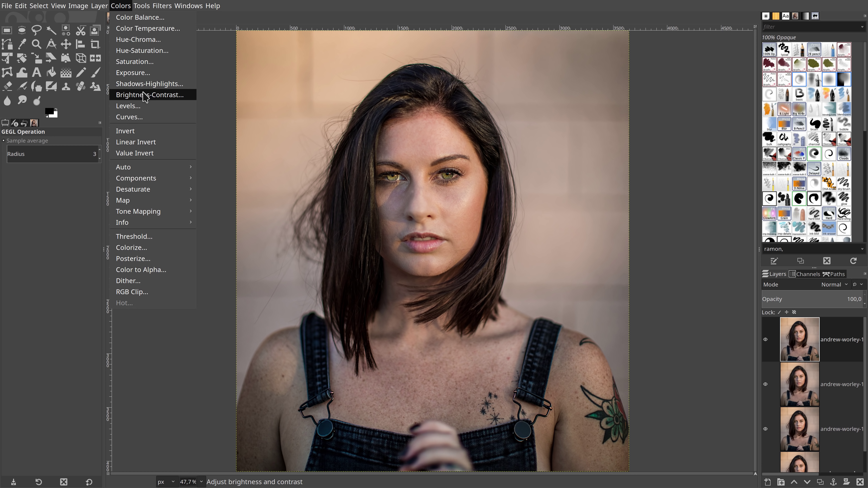
left_click(164, 95)
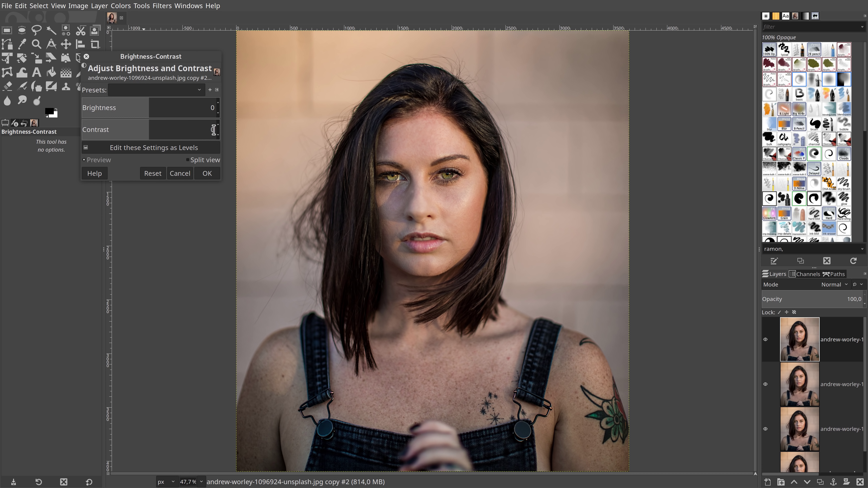
left_click(214, 129)
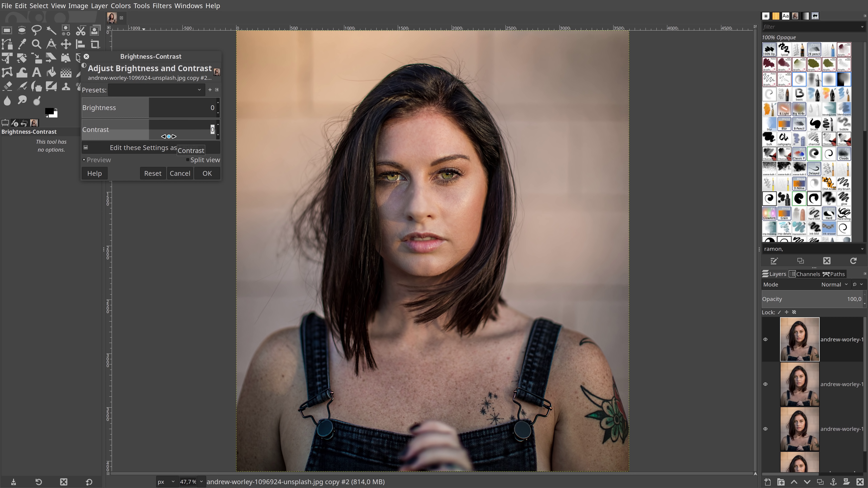
key("BackSpace")
type("-50")
key("Return")
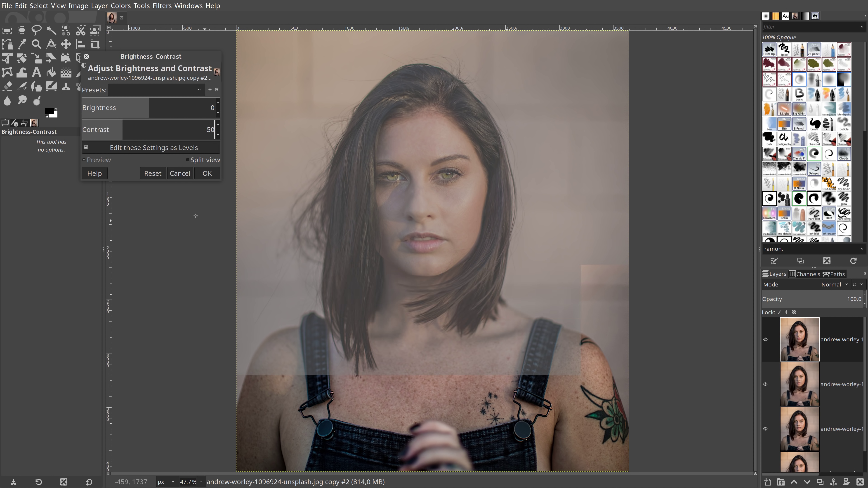
left_click(209, 174)
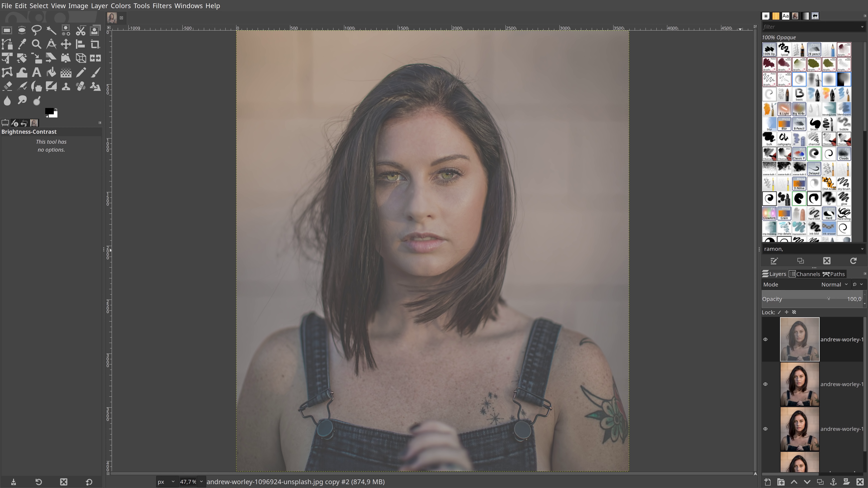
Set the top layer's blend mode to Vivid light.
left_click(831, 287)
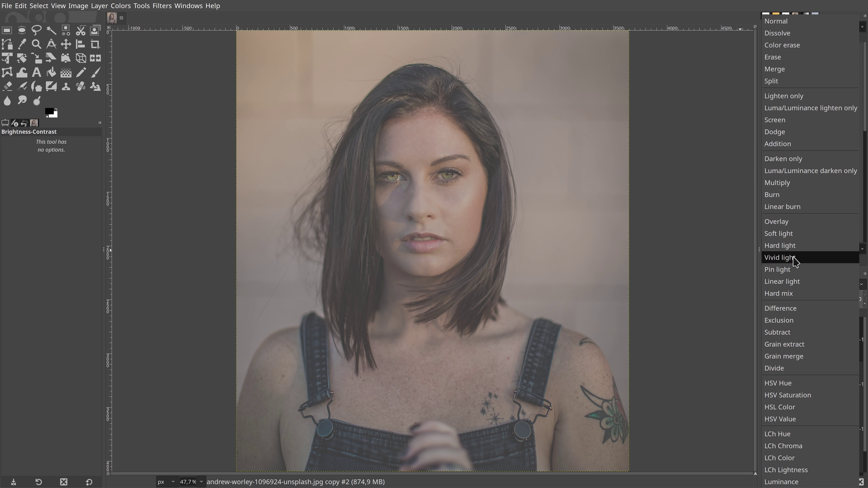
left_click(793, 262)
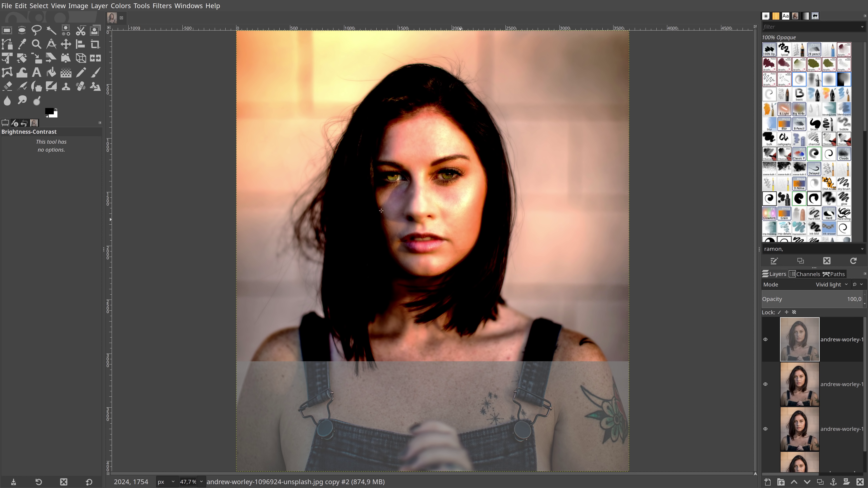
left_click(163, 5)
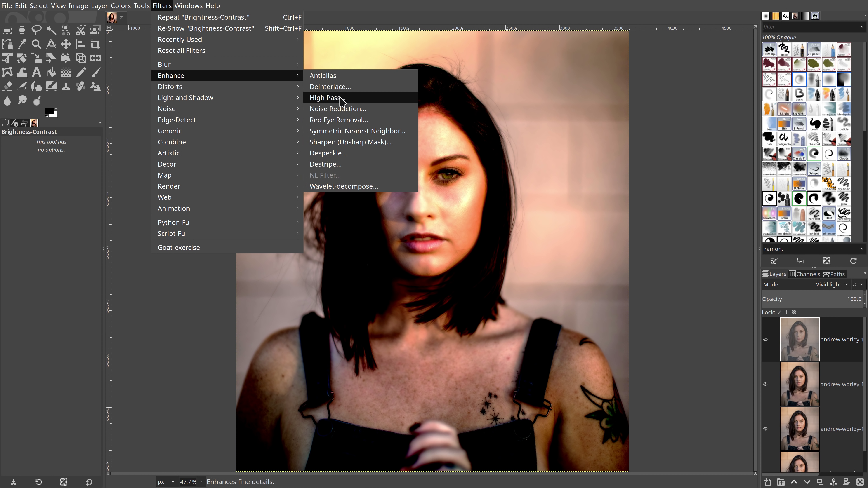
Apply High Pass with Std. Dev. 12 and Contrast 1.200 to the top layer.
left_click(344, 103)
left_click_drag(659, 12, 675, 111)
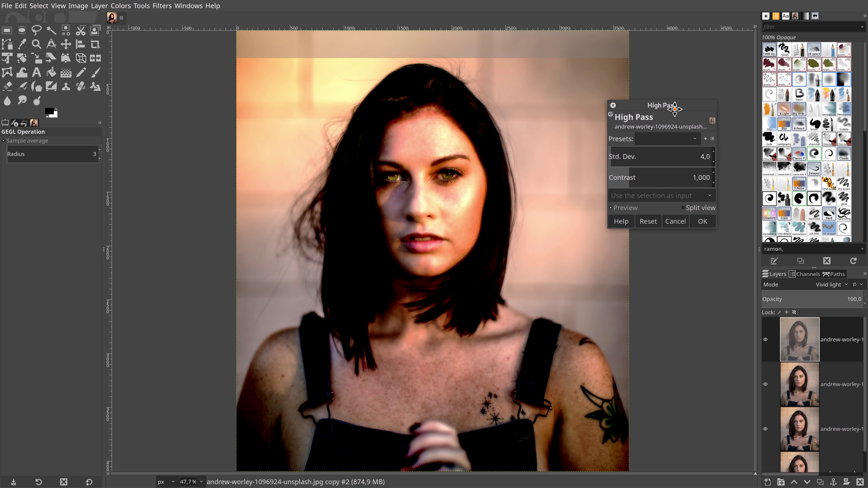
left_click(708, 161)
type("12")
key("Return")
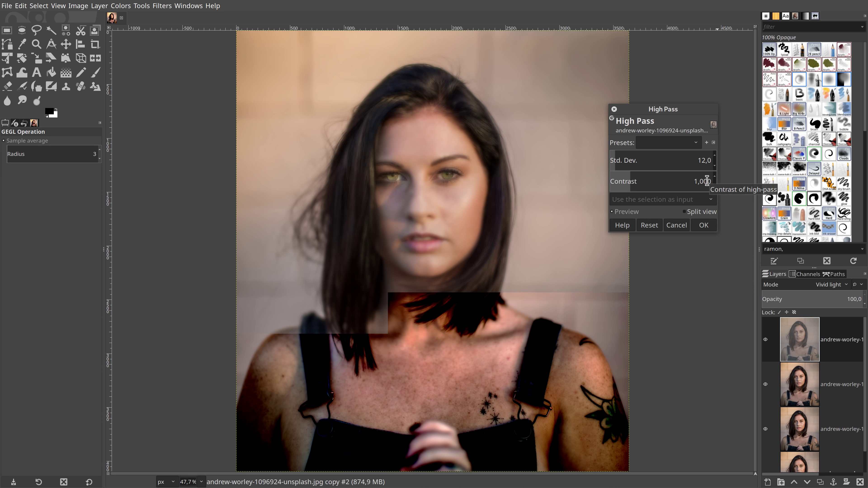
double_click(707, 181)
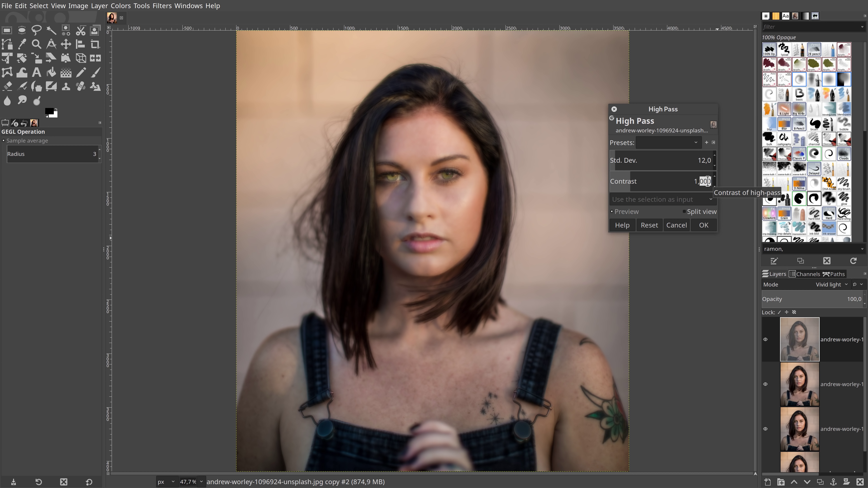
type("200")
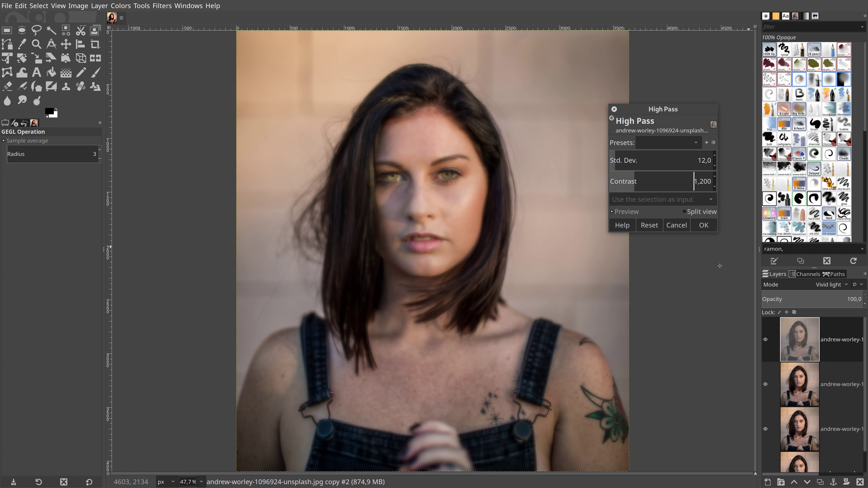
left_click(705, 227)
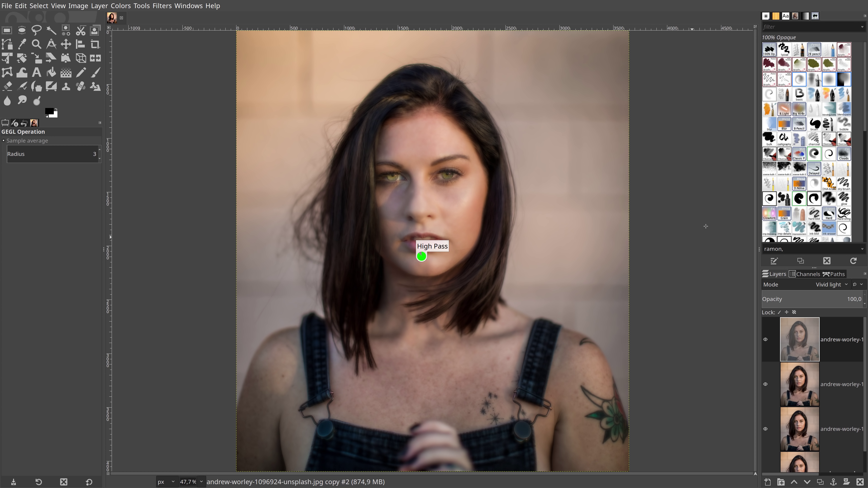
Set the second layer's opacity to 50.
left_click(802, 376)
left_click(852, 301)
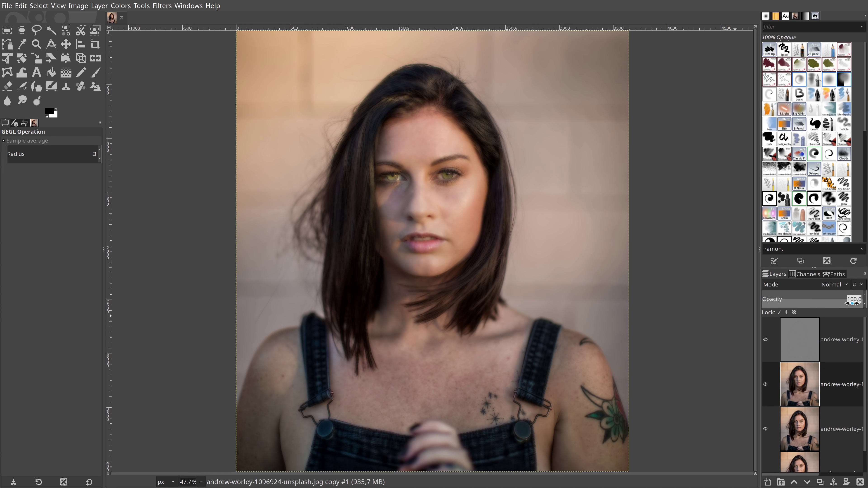
type("50")
key("Return")
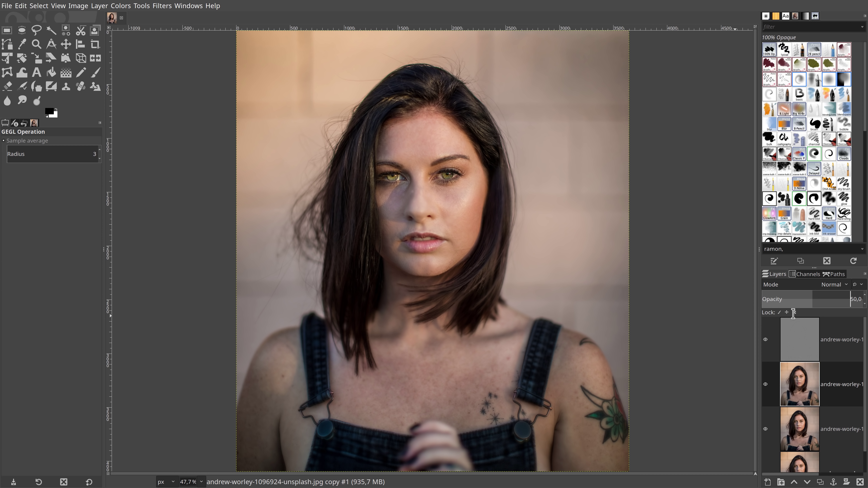
On the high-pass layer, choose the Paintbrush with mid-grey 808080 as the foreground colour.
left_click(809, 349)
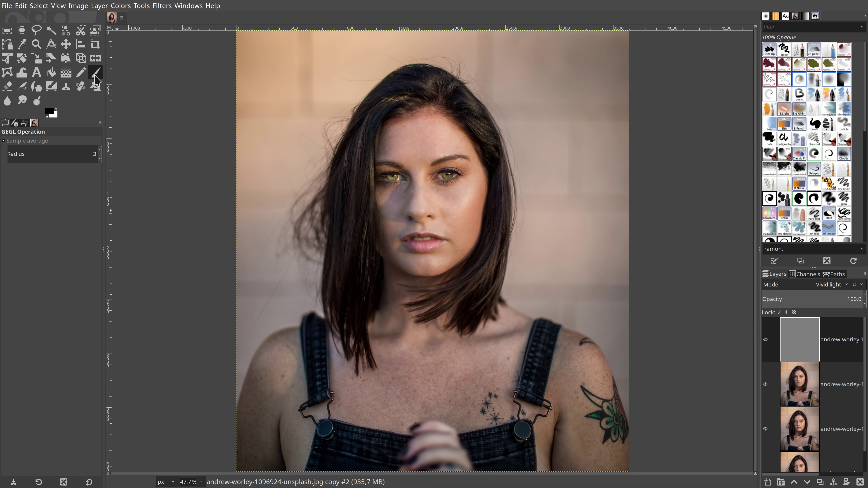
left_click(96, 72)
left_click(50, 113)
double_click(123, 141)
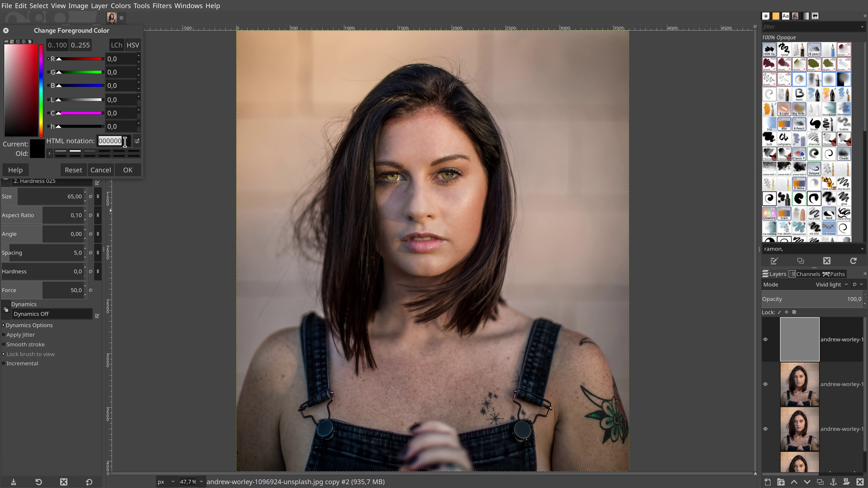
left_click_drag(66, 37, 204, 121)
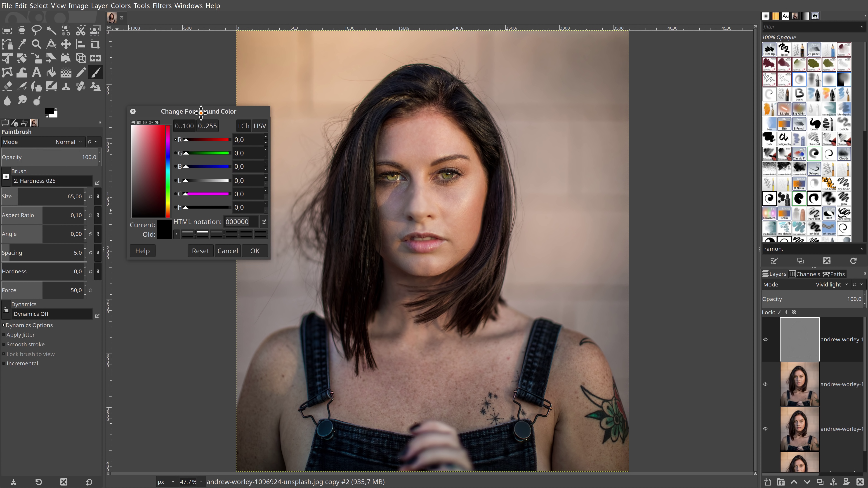
type("808")
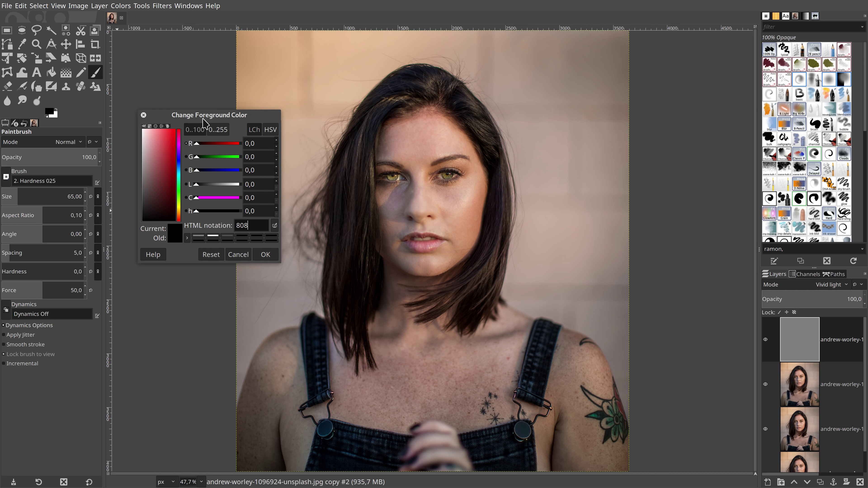
type("080")
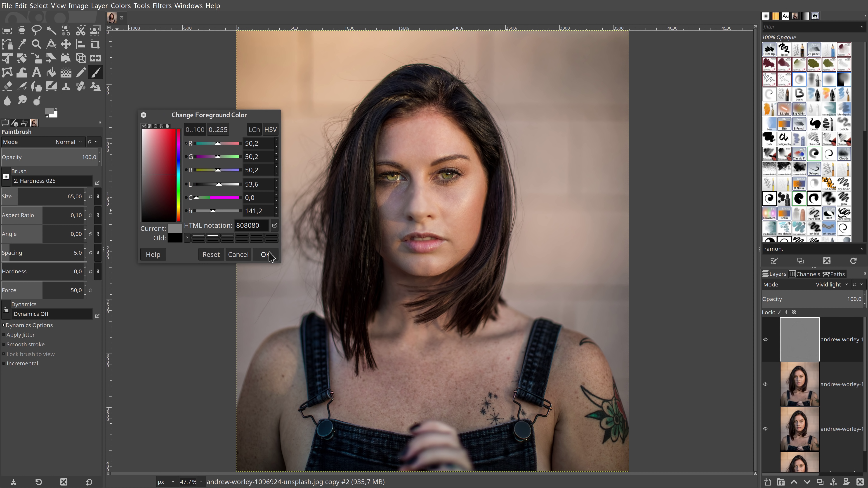
left_click(266, 254)
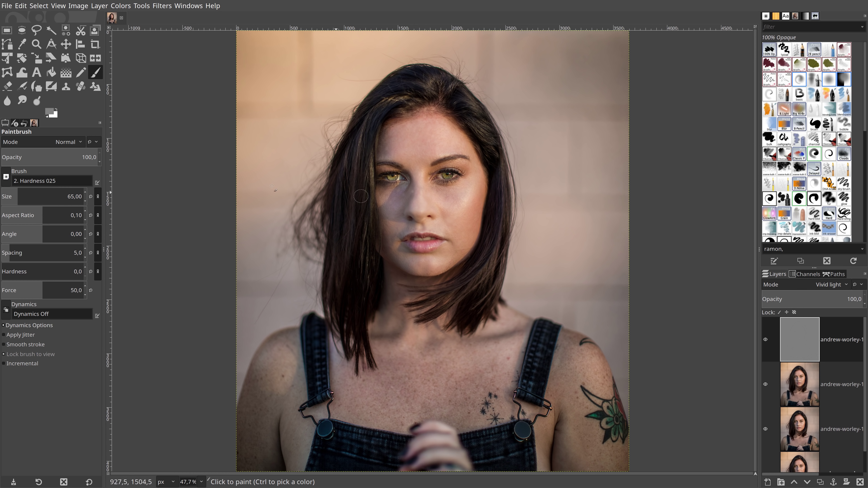
Paint grey over face skin at brush size 122, then the upper eyelid at size 53.
left_click_drag(25, 196, 64, 196)
left_click_drag(383, 148, 406, 160)
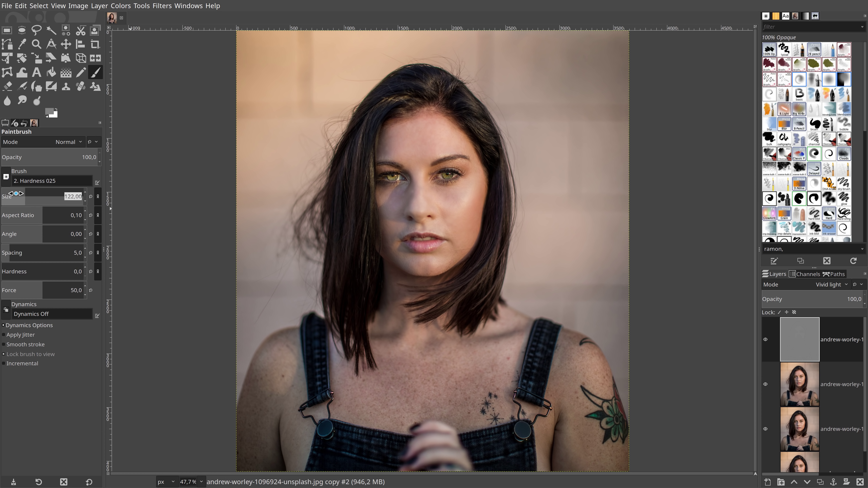
left_click_drag(23, 196, 16, 196)
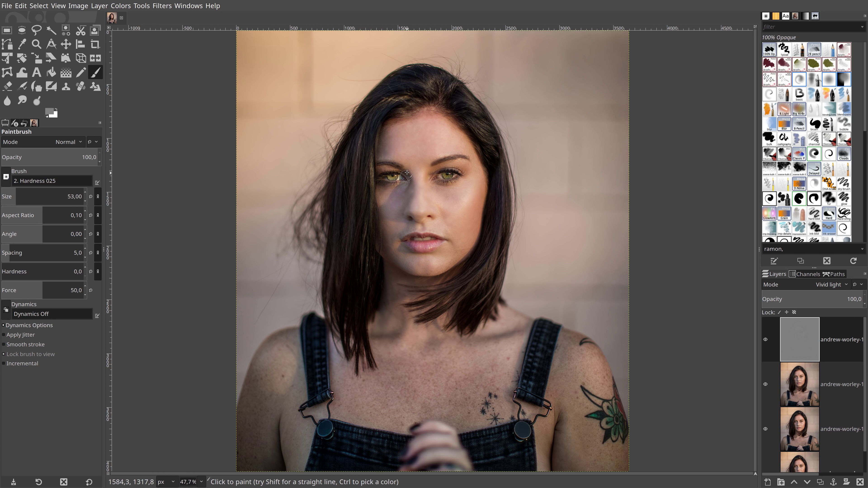
left_click_drag(401, 171, 380, 170)
Merge the visible layers into a single layer.
right_click(801, 345)
left_click(772, 328)
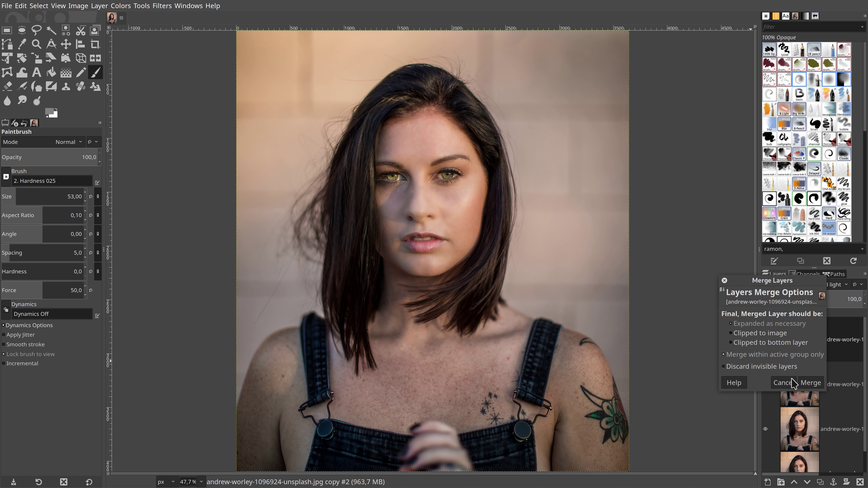
left_click(811, 383)
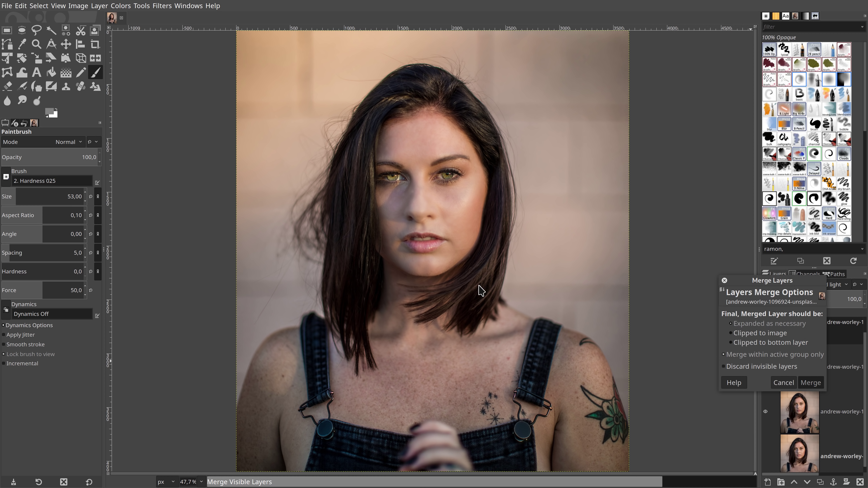
Sharpen the merged layer with Unsharp Mask (radius 3, amount 0.5) and toggle its visibility to compare.
left_click(162, 7)
mouse_move(171, 75)
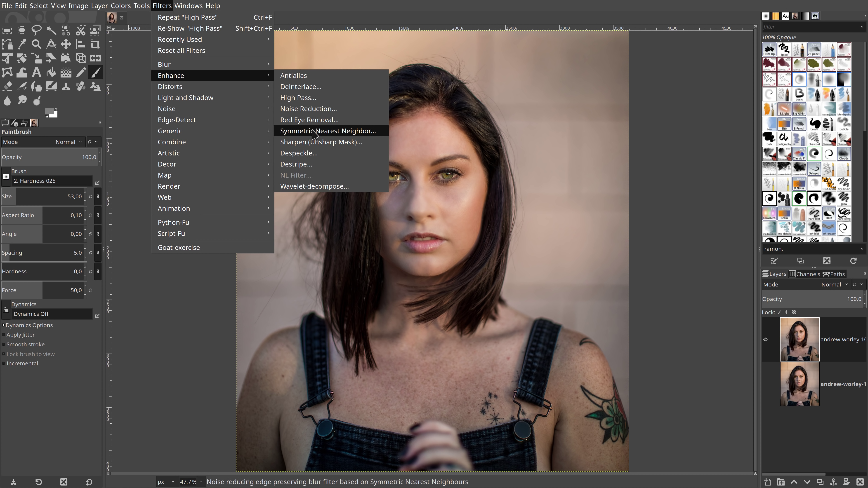
left_click(314, 142)
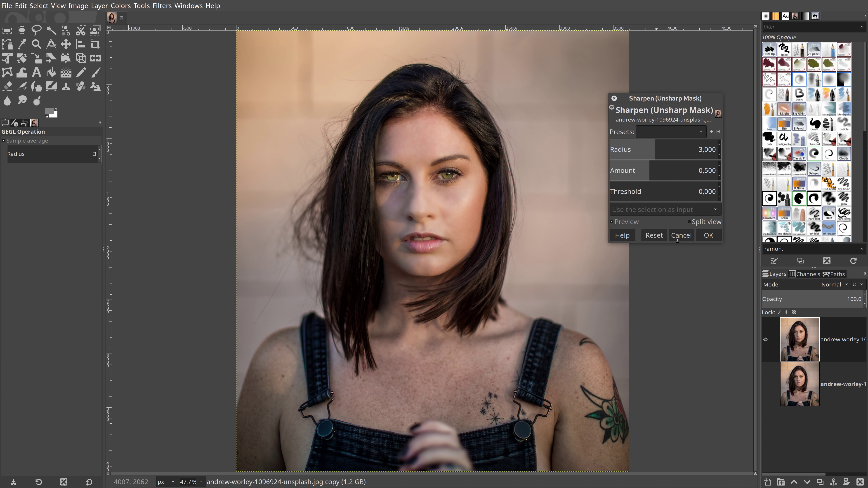
left_click(708, 236)
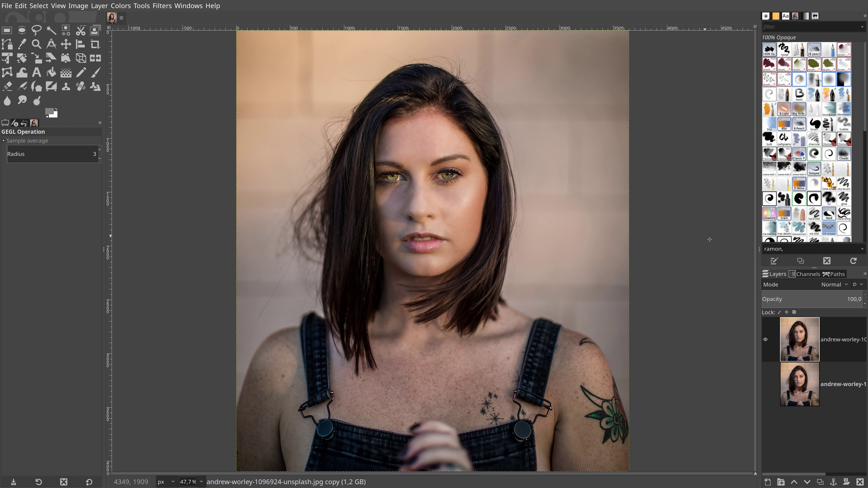
left_click(766, 340)
left_click(765, 340)
left_click(766, 341)
mouse_move(820, 300)
left_mouse_down()
mouse_move(730, 299)
mouse_move(831, 303)
left_mouse_up()
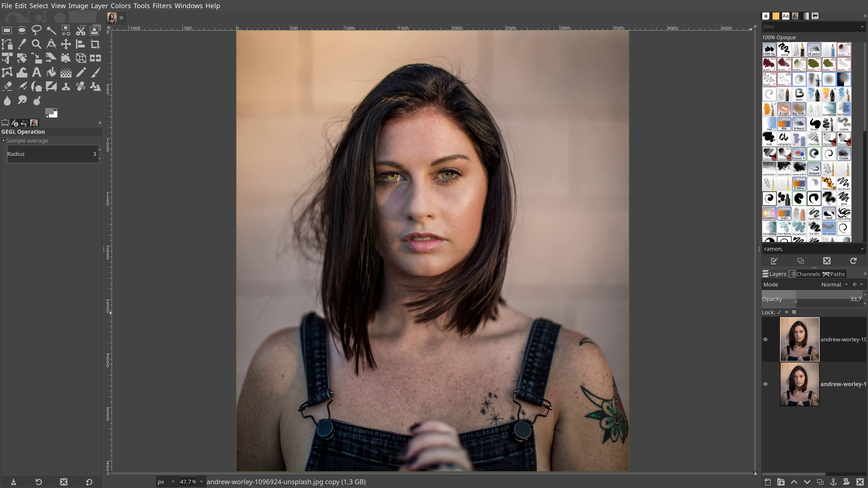
mouse_move(831, 302)
left_mouse_down()
mouse_move(867, 306)
mouse_move(698, 307)
left_mouse_up()
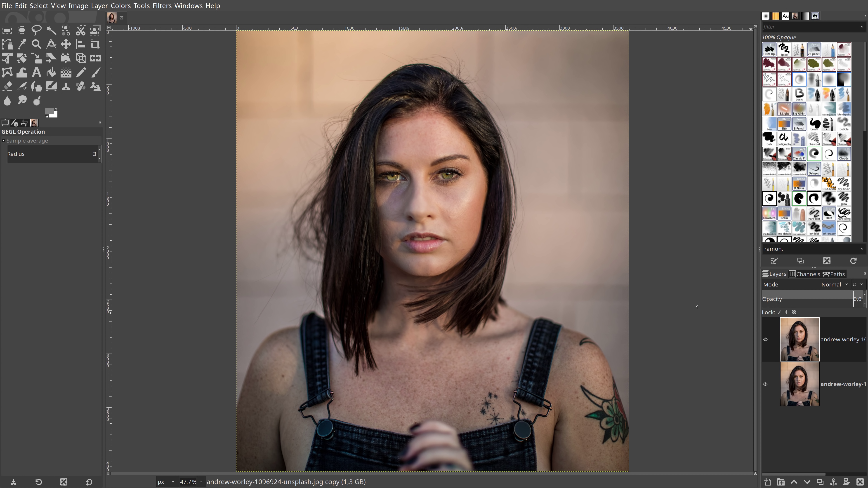
left_click_drag(856, 308, 866, 306)
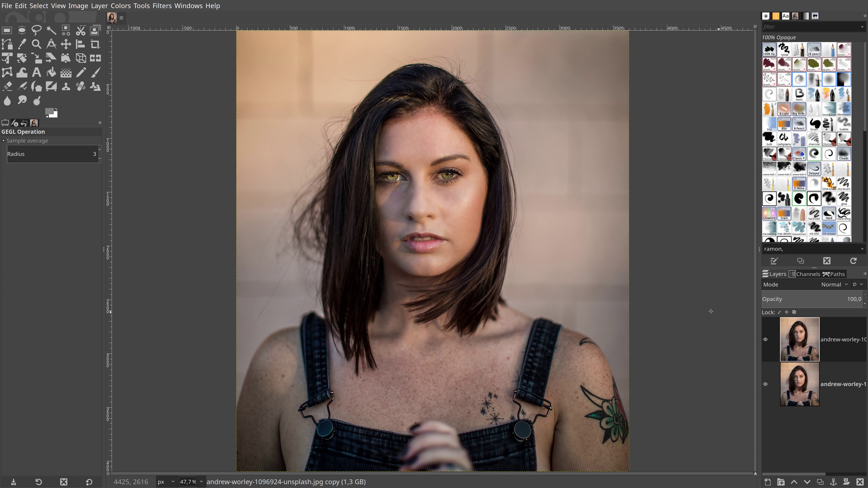